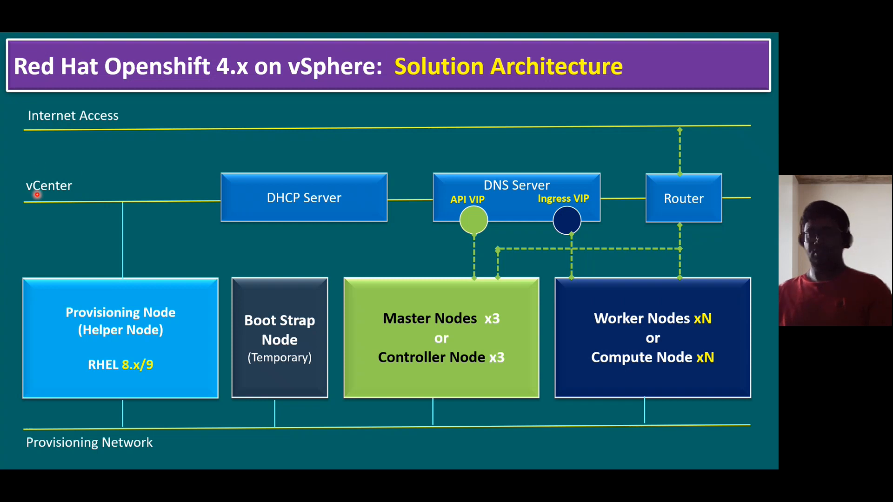
# Step: Switch to the vSphere Client in the browser and check the version of vcenter-01.anpslab.com
pyautogui.hotkey('alt', 'Tab')
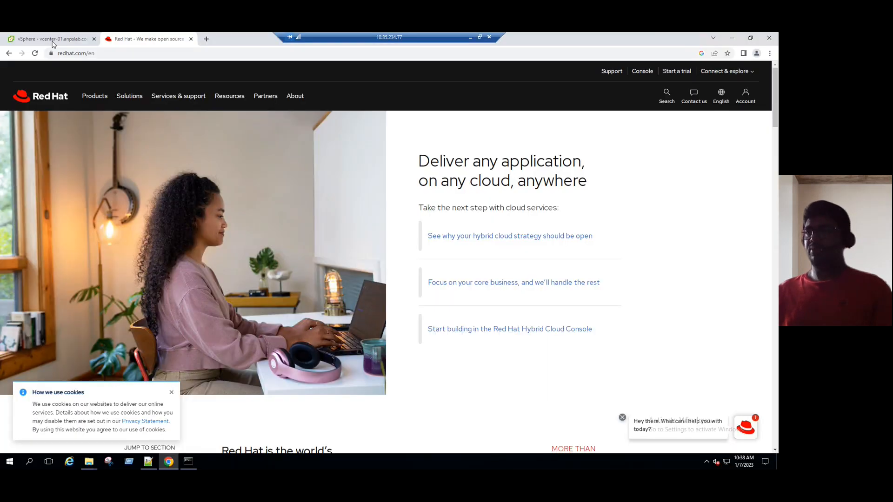
pyautogui.click(52, 41)
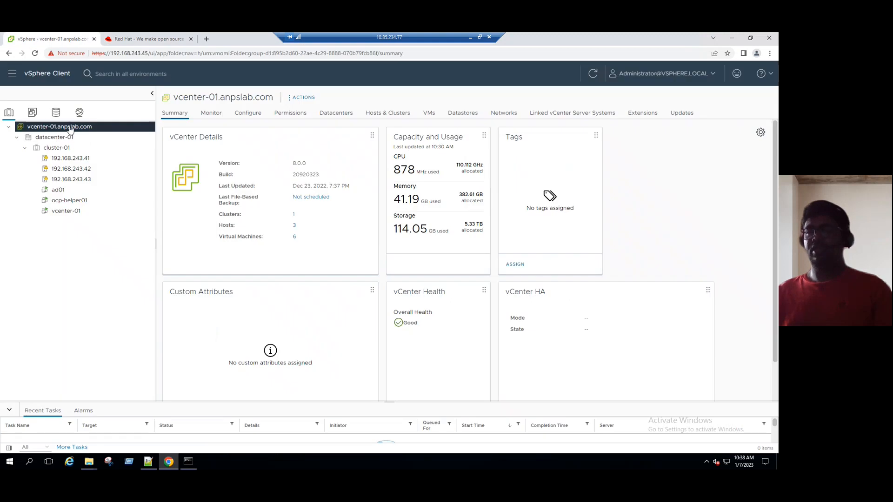
pyautogui.doubleClick(298, 163)
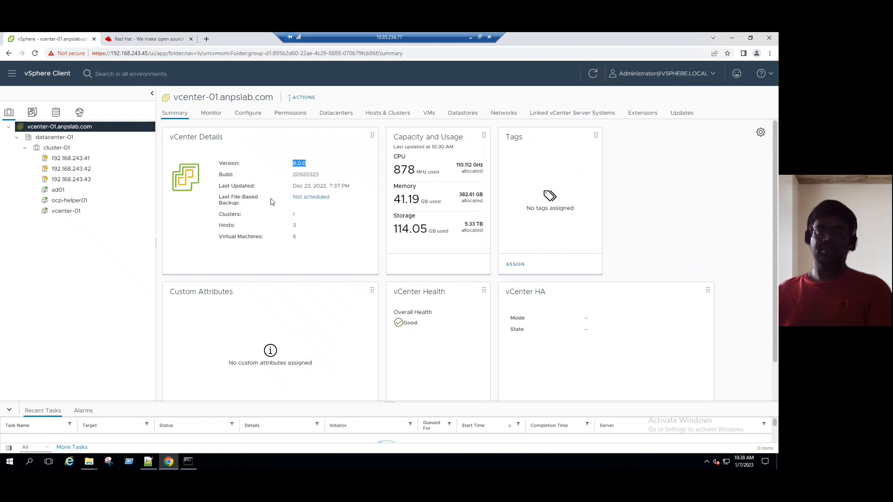
# Step: View the virtual machines in datacenter-01 and check the vSphere DRS and vSphere HA status of cluster-01
pyautogui.click(60, 139)
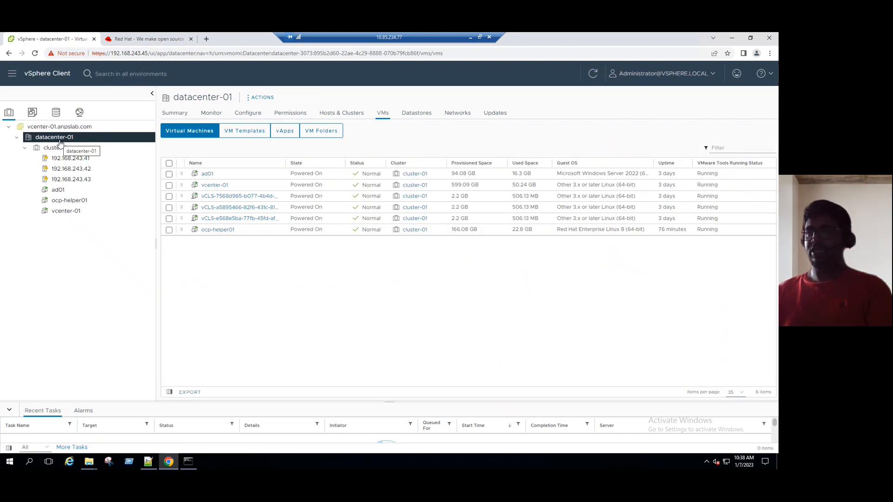
pyautogui.click(56, 148)
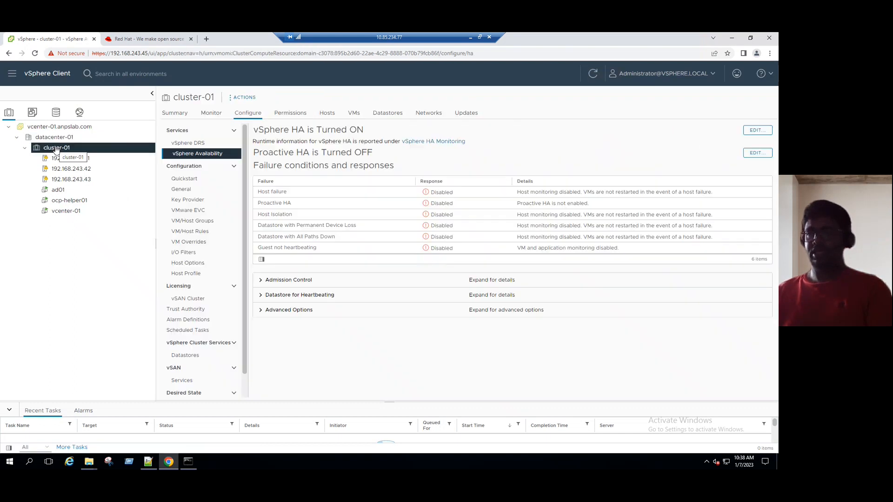
pyautogui.click(198, 142)
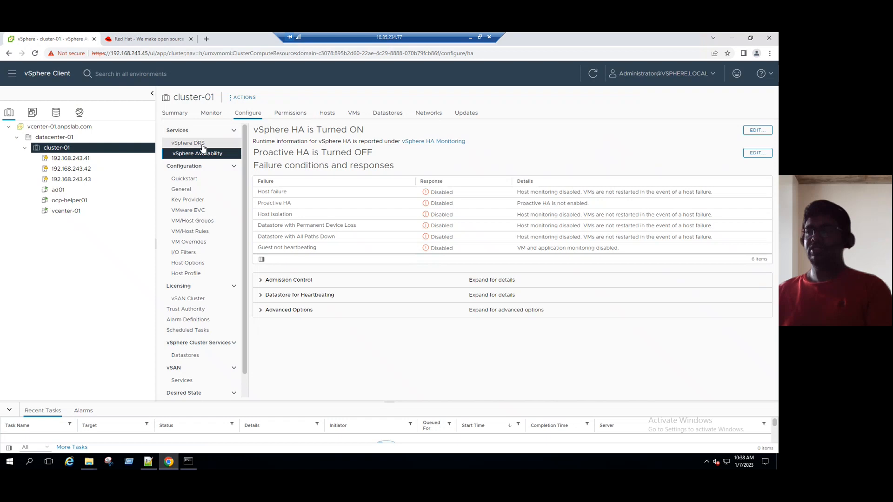
pyautogui.moveTo(375, 130); pyautogui.dragTo(353, 130)
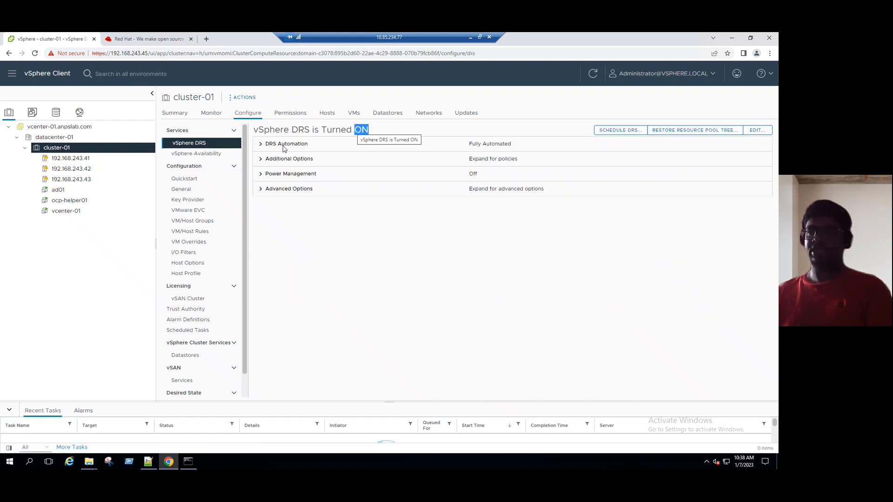
pyautogui.click(208, 153)
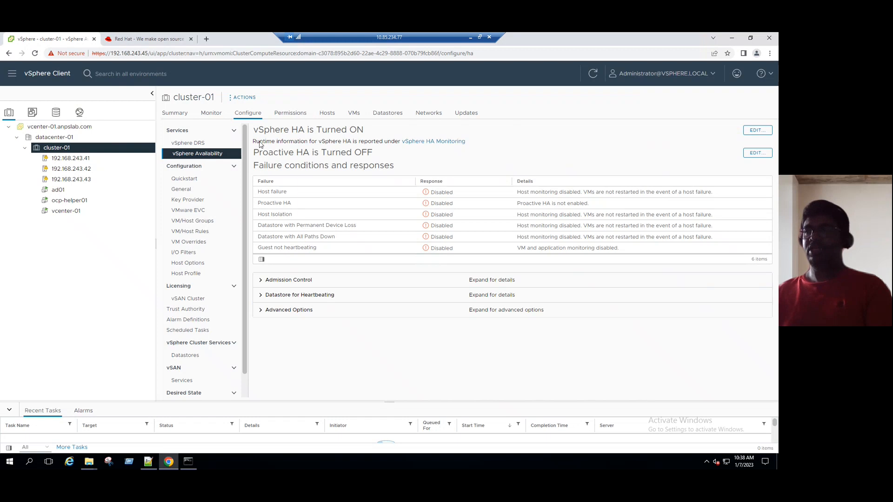
pyautogui.moveTo(292, 129); pyautogui.dragTo(362, 134)
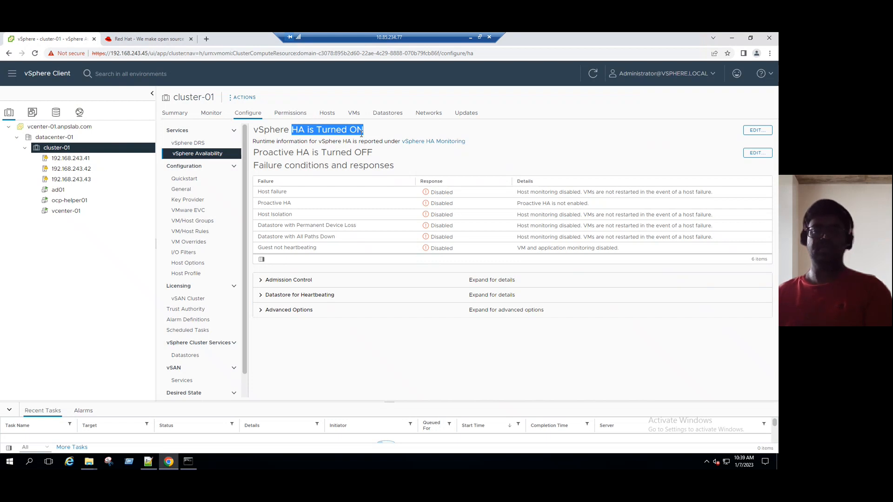
# Step: Review the hypervisor version and hardware model of hosts 192.168.243.41, 192.168.243.42 and 192.168.243.43
pyautogui.click(76, 159)
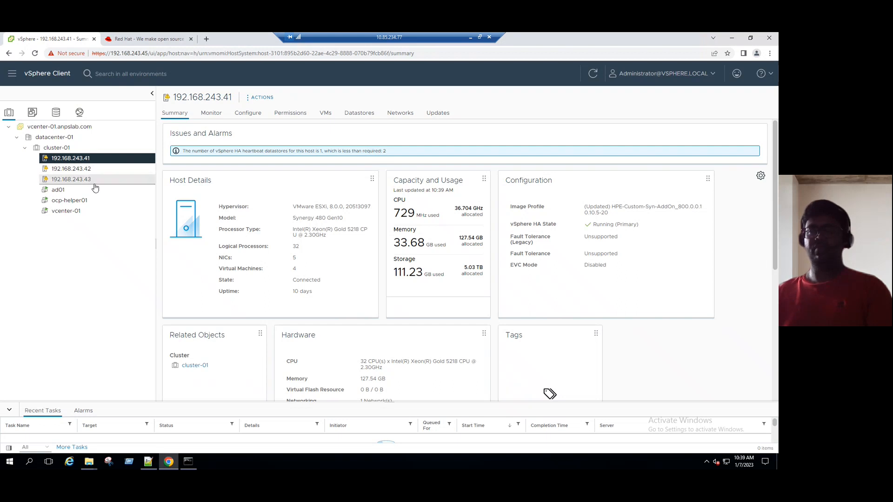
pyautogui.moveTo(291, 208); pyautogui.dragTo(345, 208)
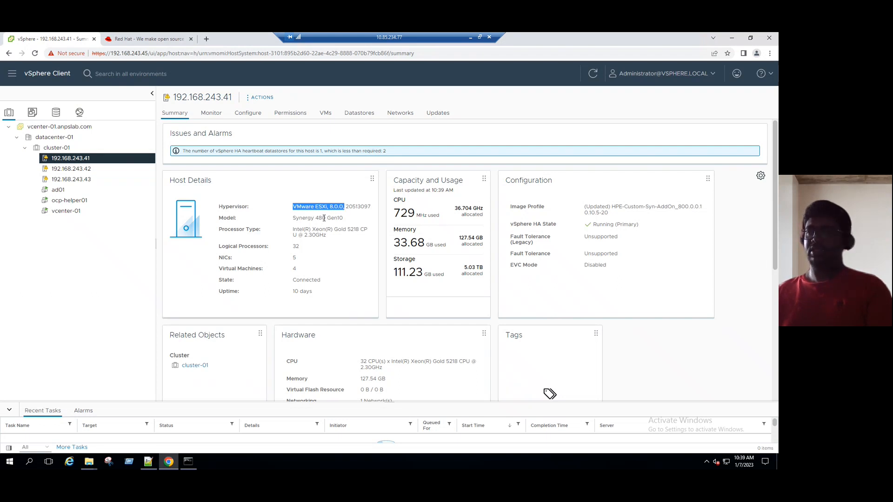
pyautogui.click(291, 220)
pyautogui.moveTo(292, 220); pyautogui.dragTo(345, 220)
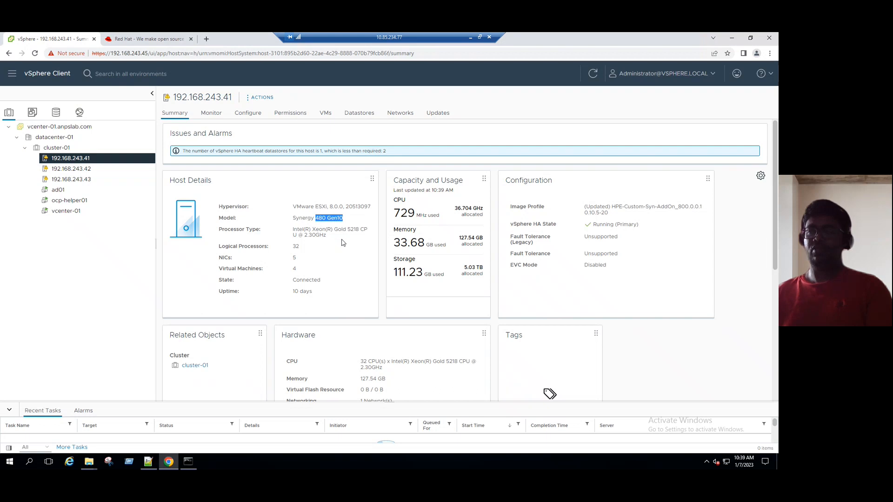
pyautogui.click(87, 172)
pyautogui.moveTo(293, 218); pyautogui.dragTo(343, 207)
pyautogui.click(88, 179)
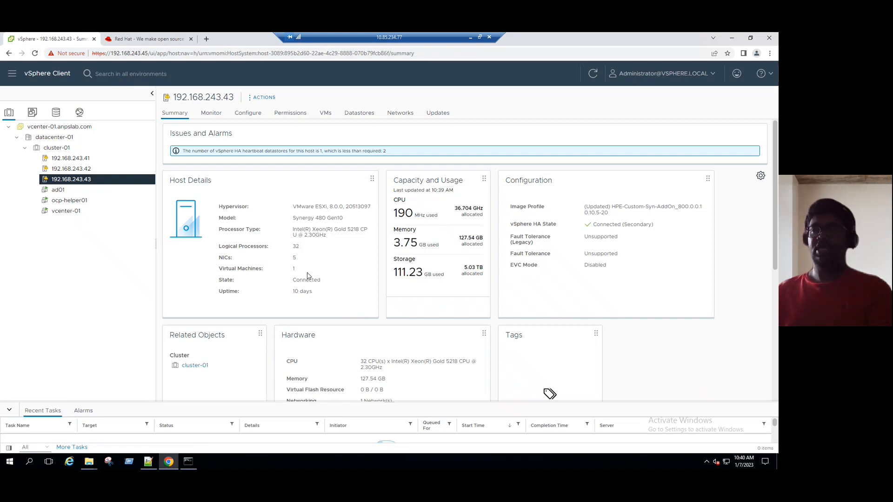
# Step: Examine the hosts connected to Nimble-DS-01, sorted by name, and the VM Network, returning to the host inventory
pyautogui.click(56, 114)
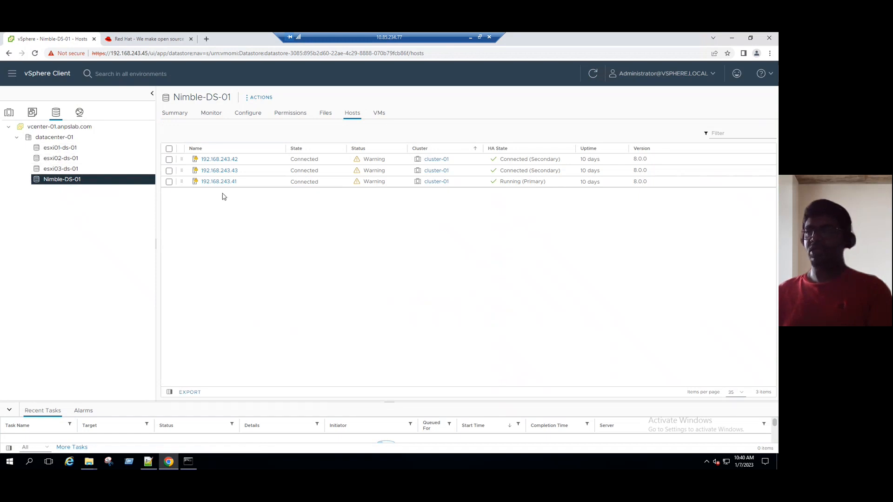
pyautogui.click(237, 152)
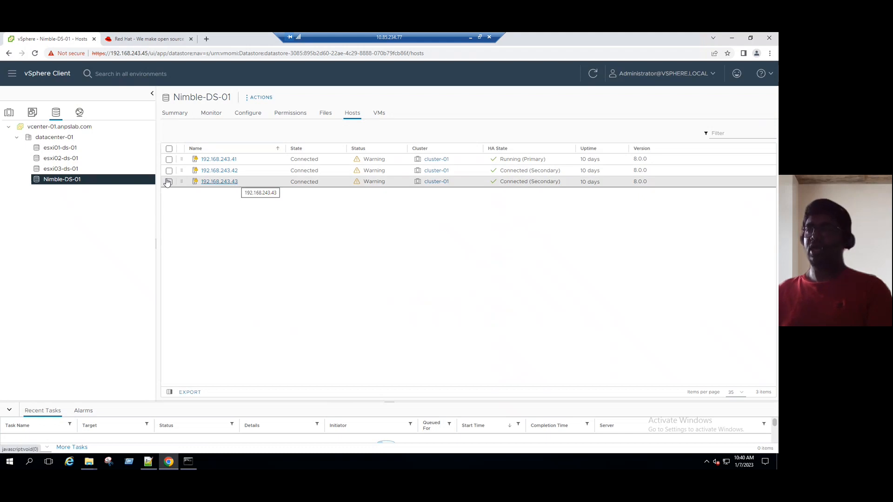
pyautogui.click(79, 113)
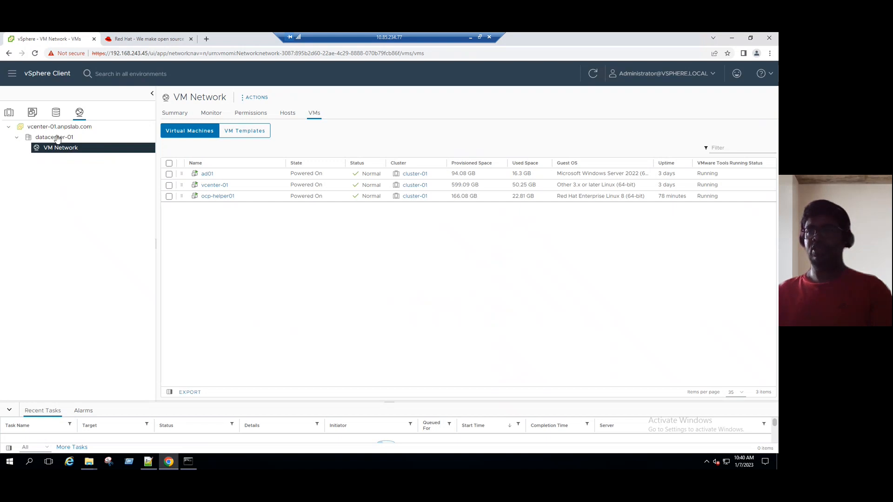
pyautogui.click(9, 112)
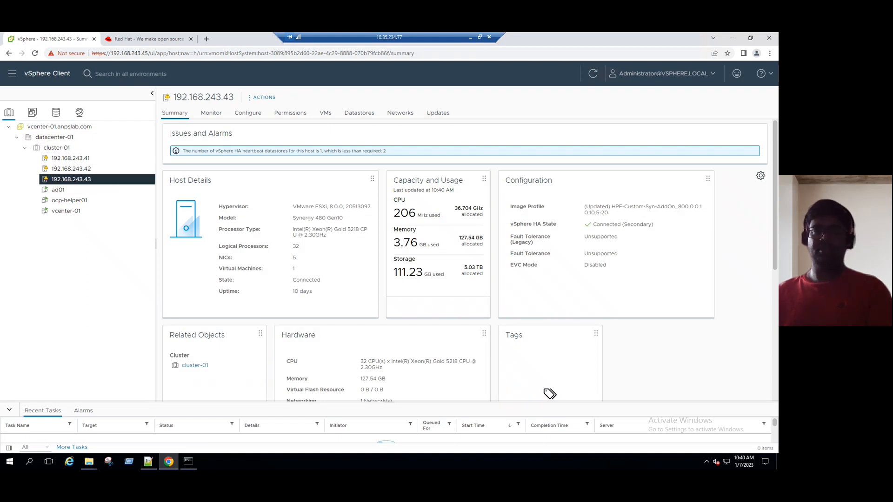
# Step: Glance at the solution architecture slide, return to the vSphere Client and check the guest OS and VMware Tools status of ad01
pyautogui.hotkey('alt', 'Tab')
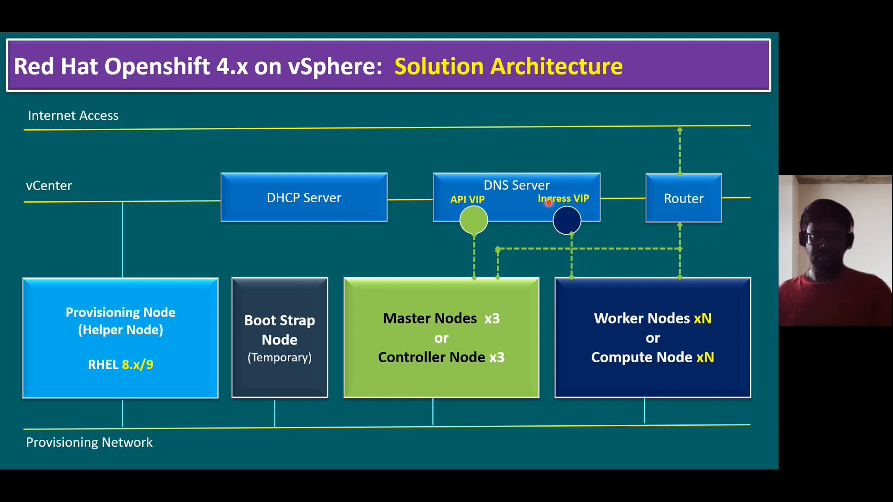
pyautogui.hotkey('alt', 'Tab')
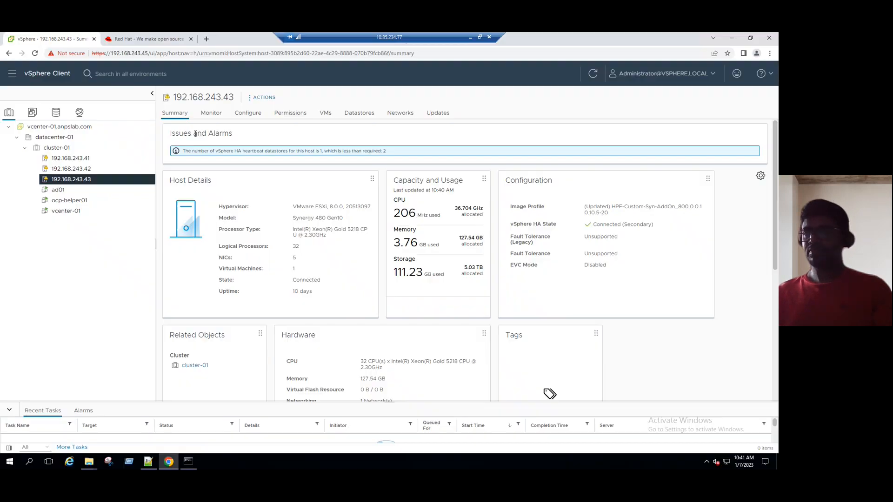
pyautogui.click(64, 190)
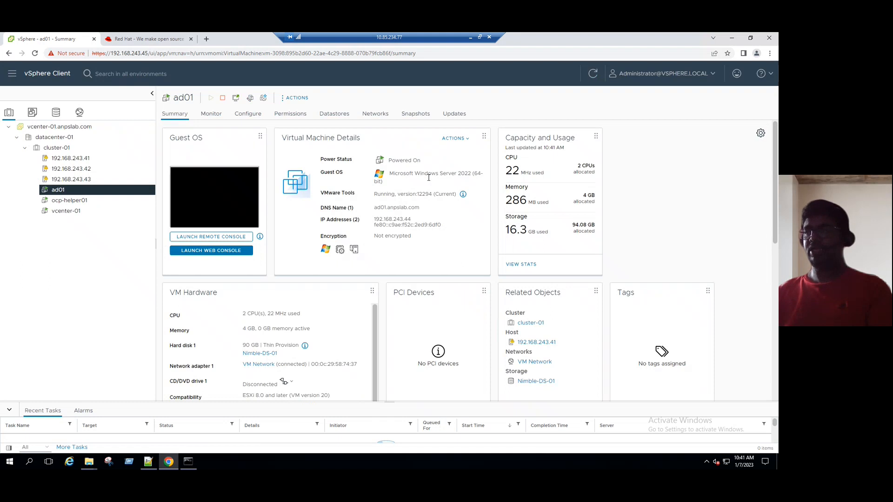
pyautogui.moveTo(424, 174); pyautogui.dragTo(476, 173)
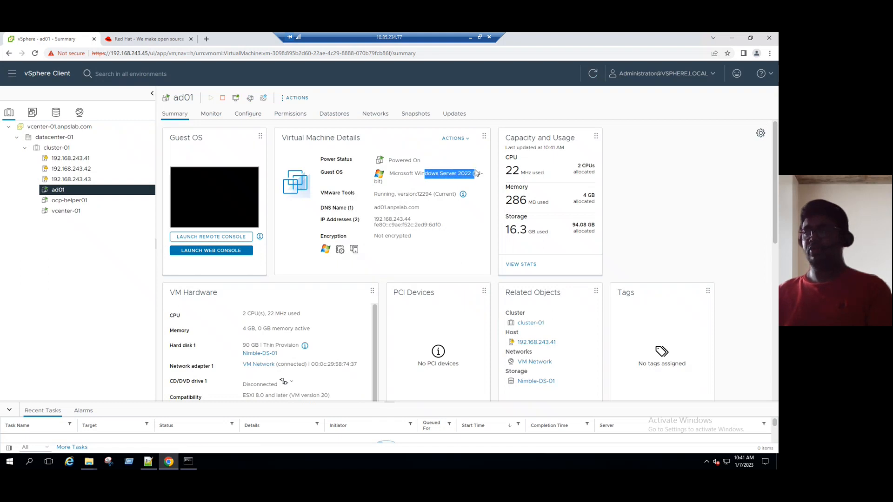
pyautogui.moveTo(380, 194); pyautogui.dragTo(441, 195)
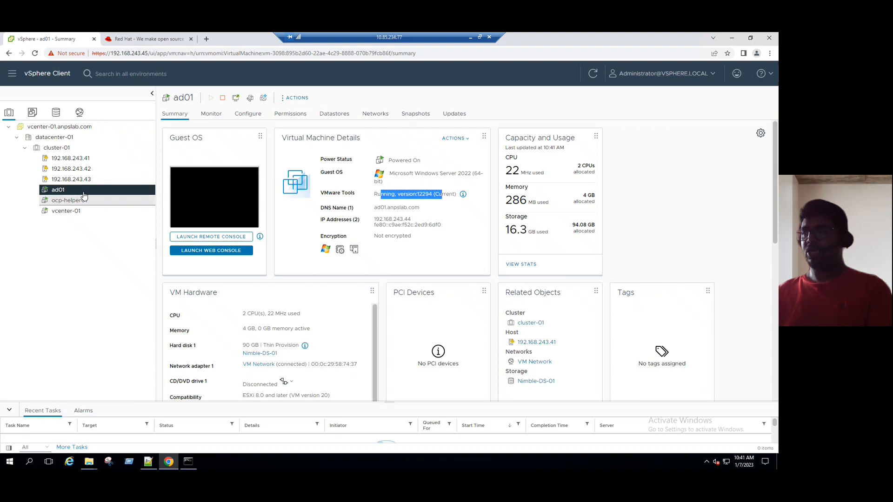
# Step: Launch the web console of ad01 and sign in to Windows by entering the Administrator account's password
pyautogui.click(203, 251)
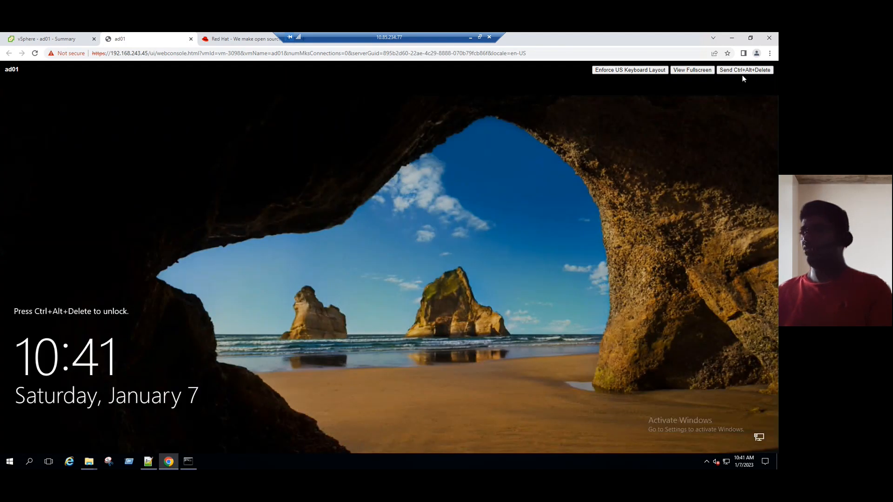
pyautogui.click(745, 70)
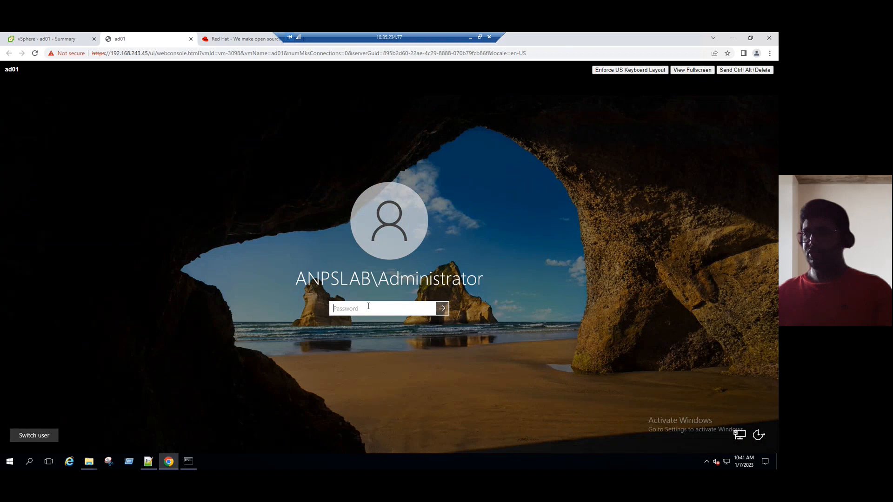
pyautogui.write('•••')
pyautogui.press('BackSpace')
pyautogui.press('BackSpace')
pyautogui.press('BackSpace')
pyautogui.write('•••••••••')
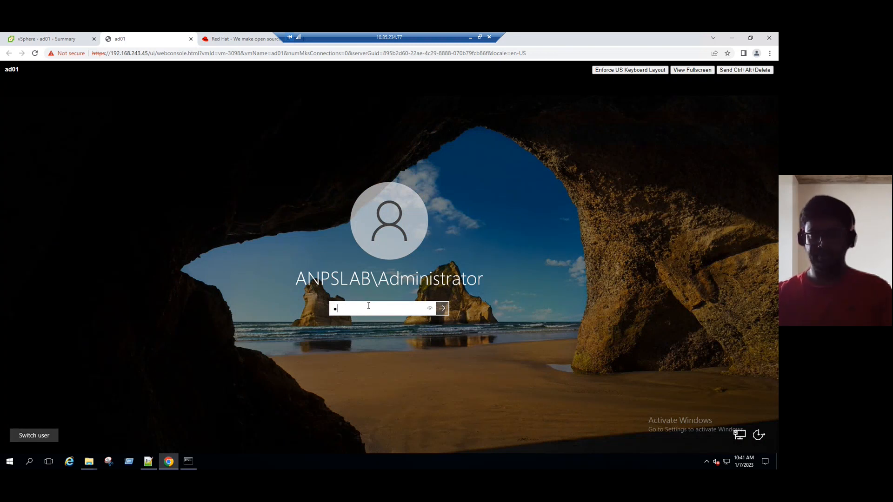
pyautogui.write('•••')
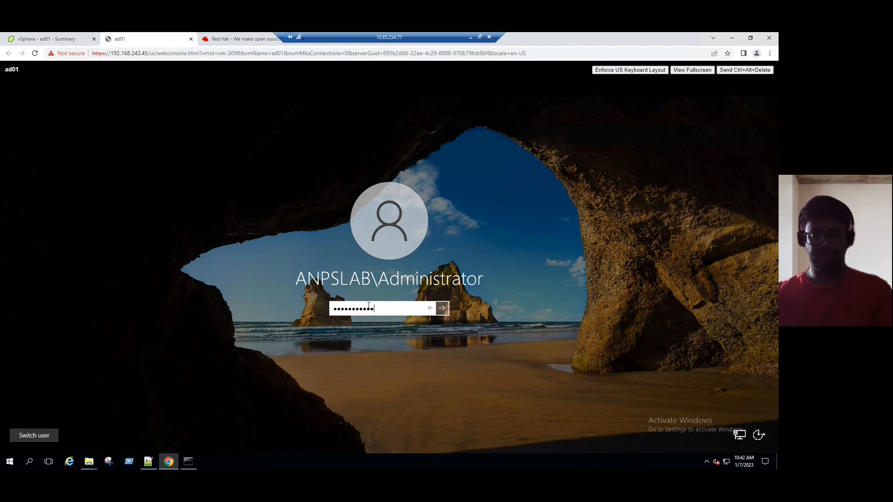
pyautogui.press('Return')
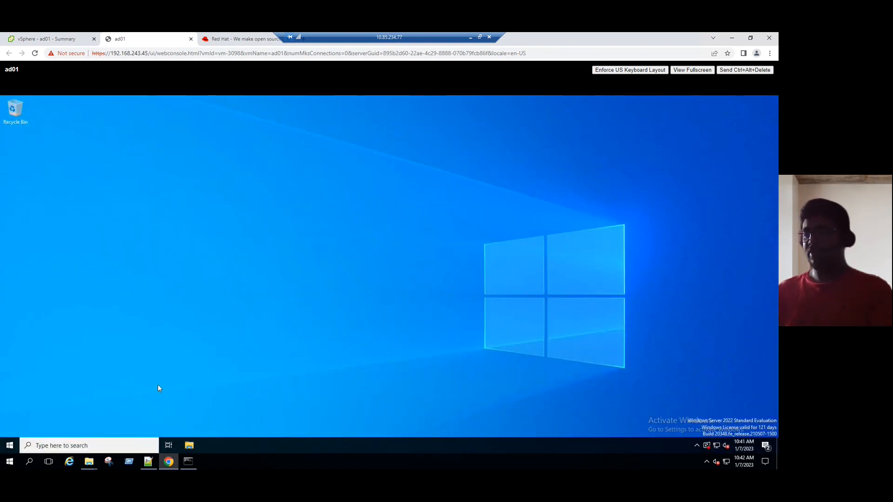
# Step: Open Server Manager on ad01 and review the Local Server properties
pyautogui.click(9, 446)
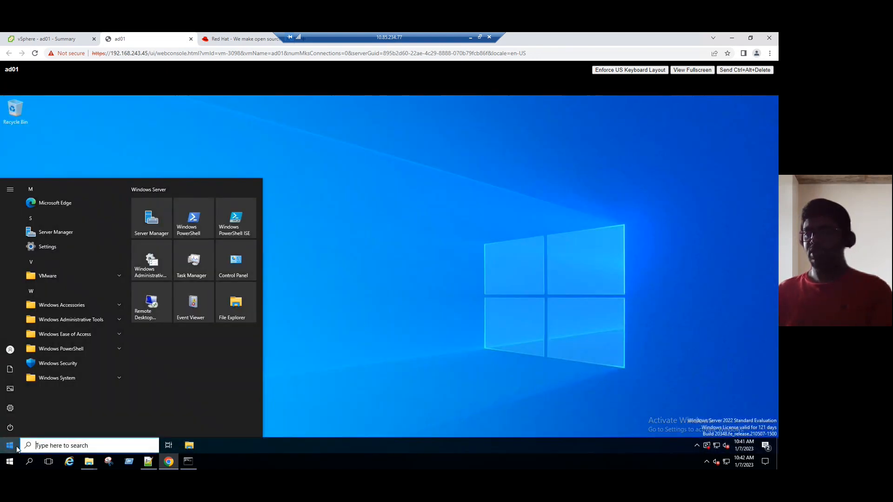
pyautogui.click(74, 233)
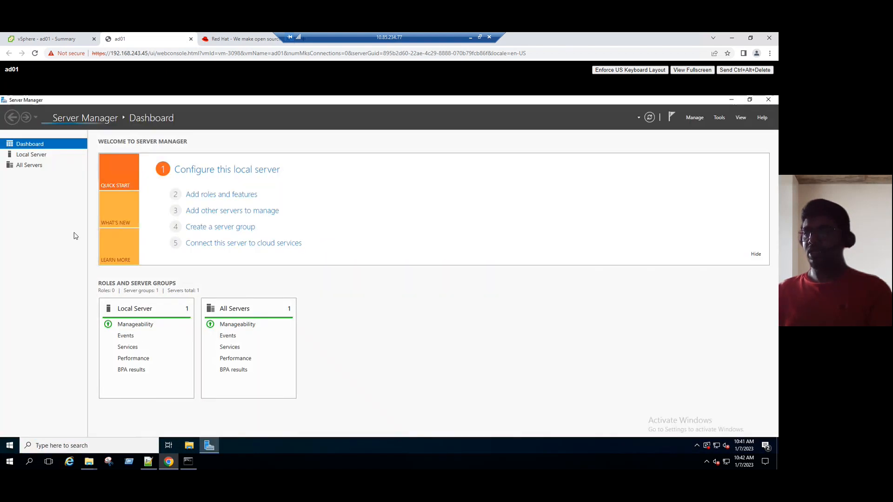
pyautogui.click(32, 155)
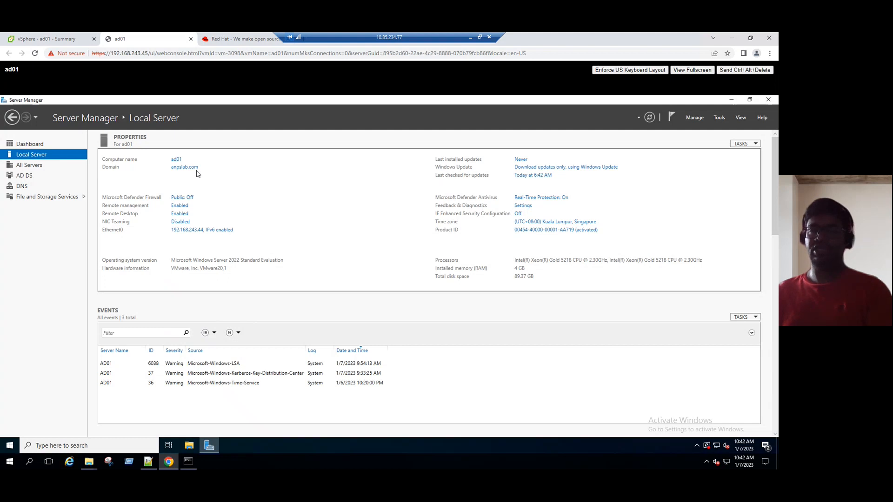
# Step: Start adding roles and features on the dashboard, choosing a role-based or feature-based installation with ad01.anpslab.com as the destination server
pyautogui.click(30, 144)
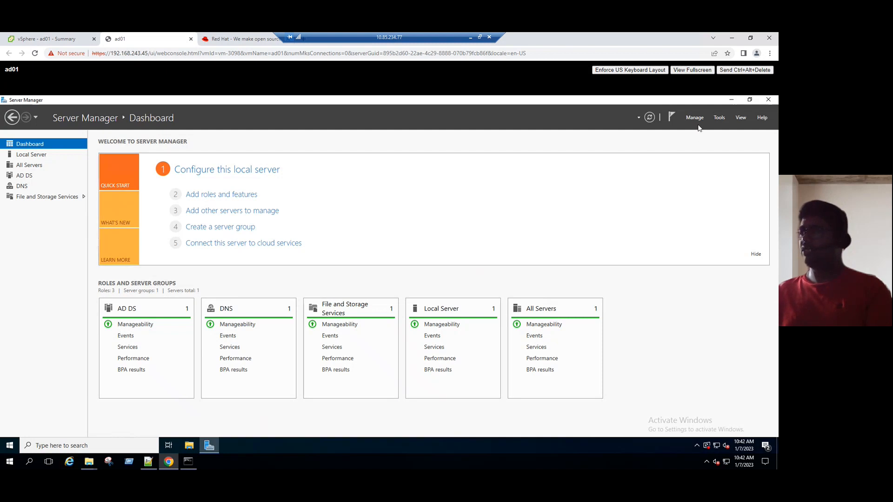
pyautogui.click(694, 119)
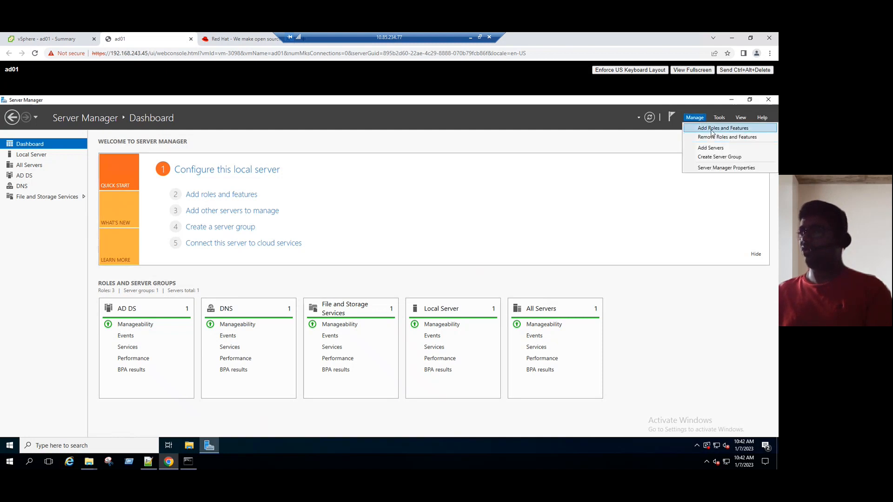
pyautogui.click(712, 128)
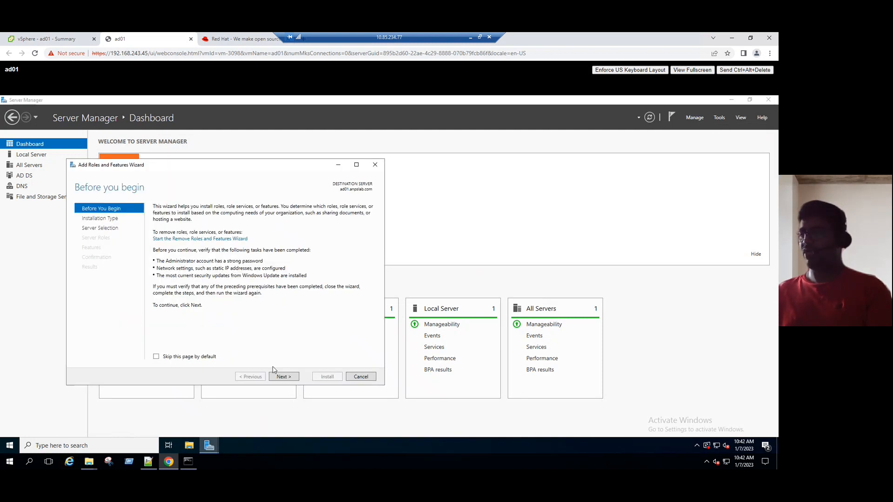
pyautogui.click(283, 377)
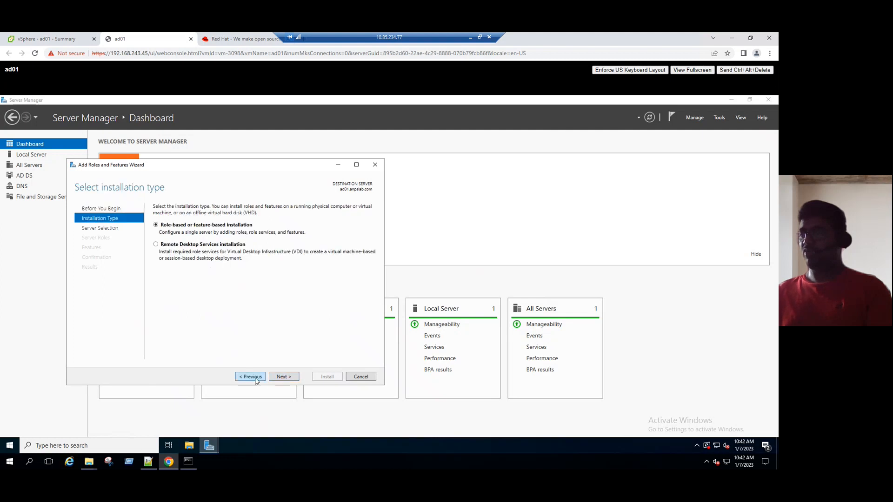
pyautogui.click(254, 377)
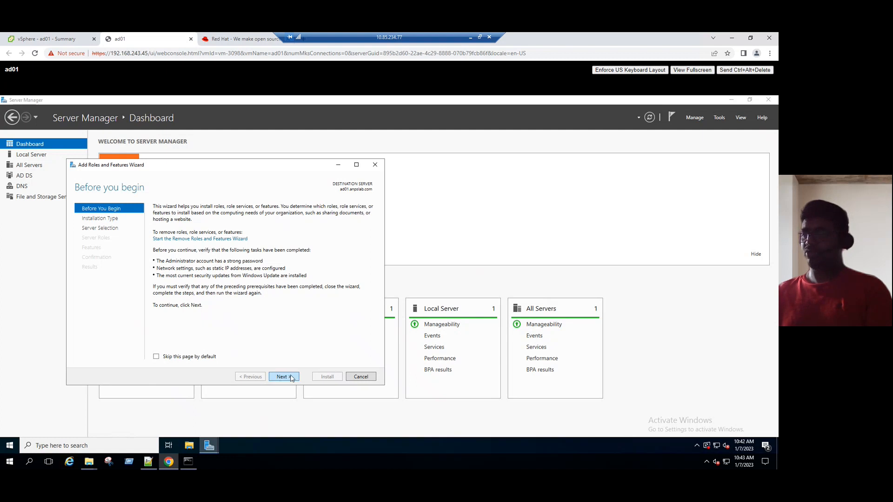
pyautogui.click(291, 377)
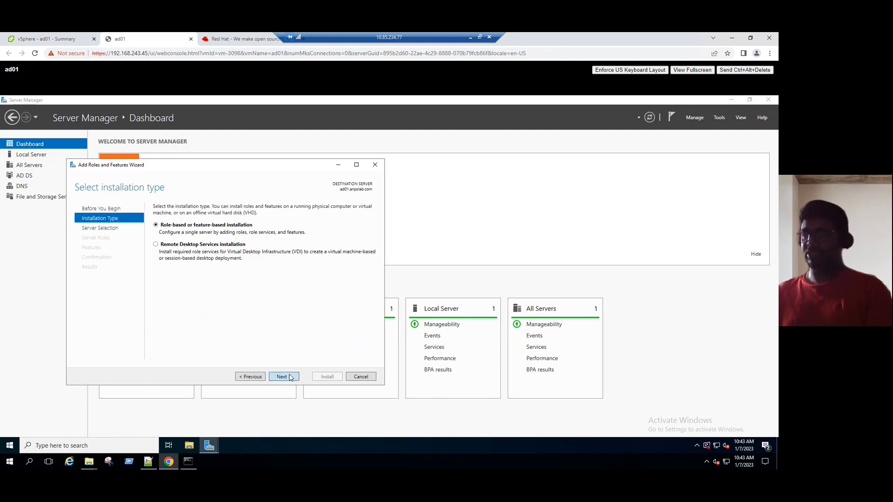
pyautogui.click(291, 377)
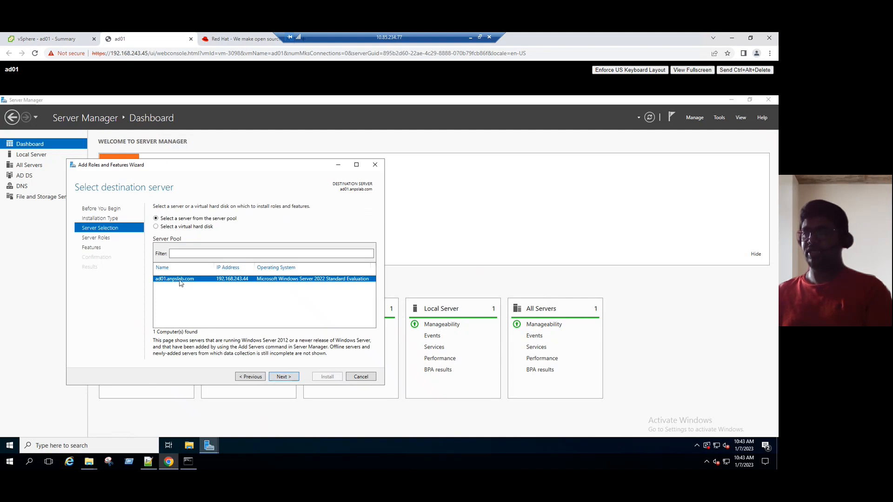
pyautogui.click(283, 380)
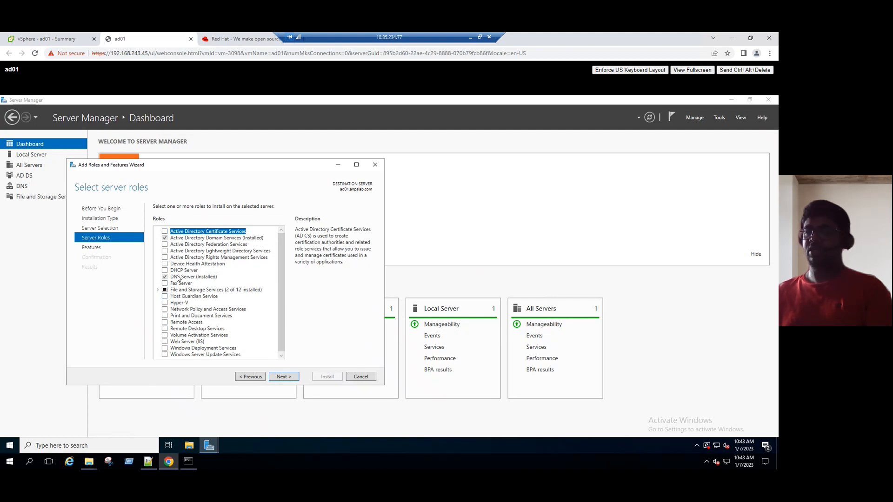
# Step: Select the DHCP Server role with its management tools, keep the default features and start the installation
pyautogui.click(165, 271)
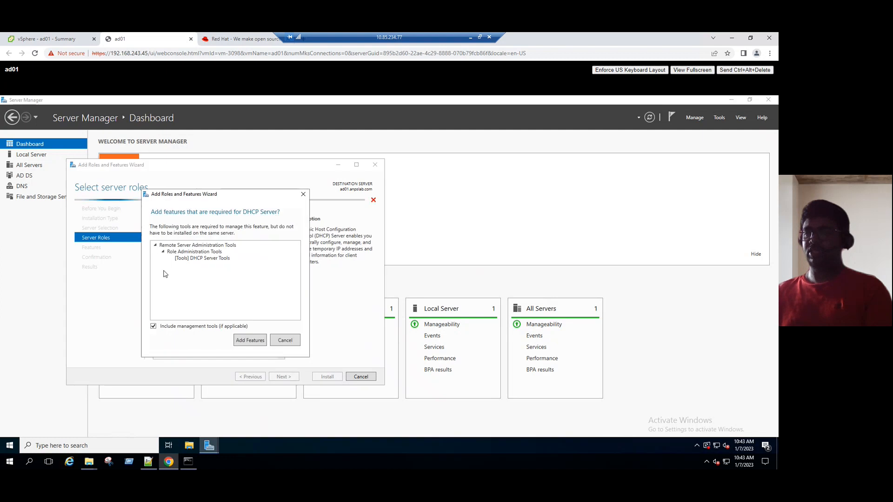
pyautogui.click(251, 343)
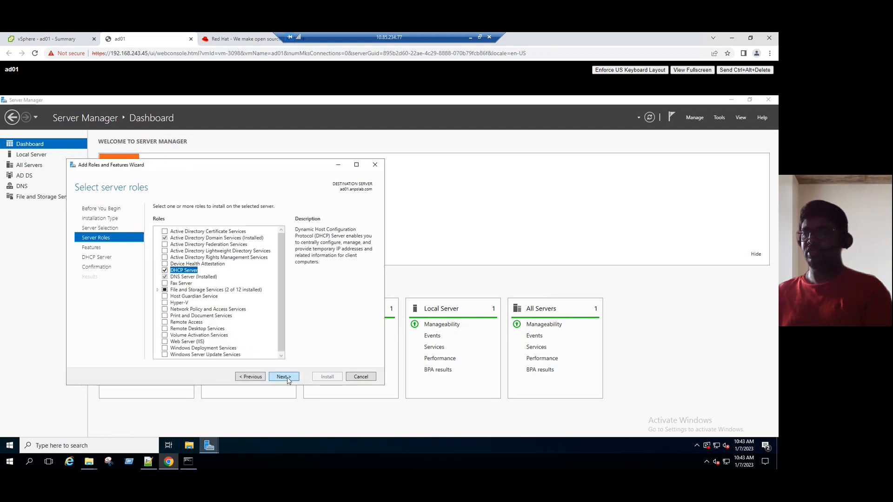
pyautogui.click(285, 377)
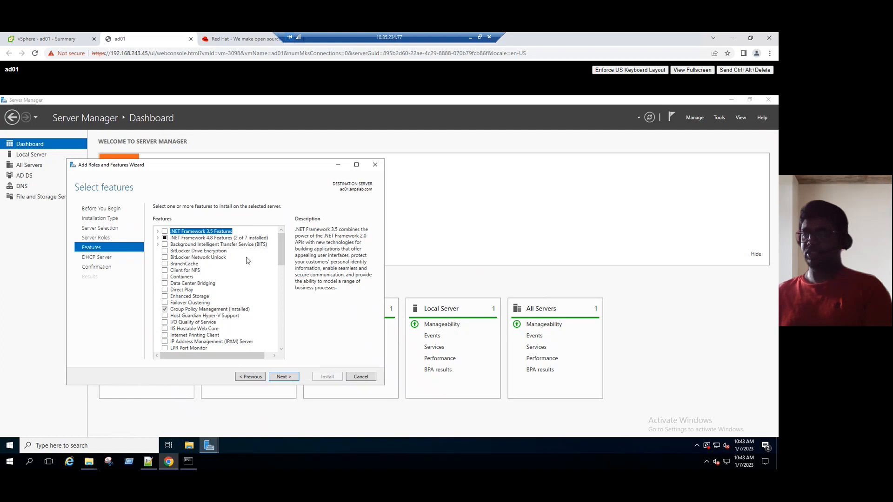
pyautogui.click(284, 377)
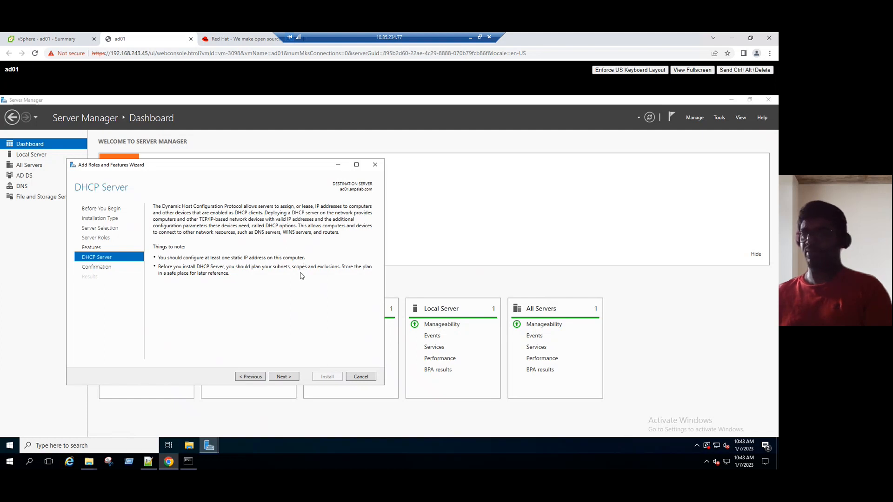
pyautogui.click(284, 377)
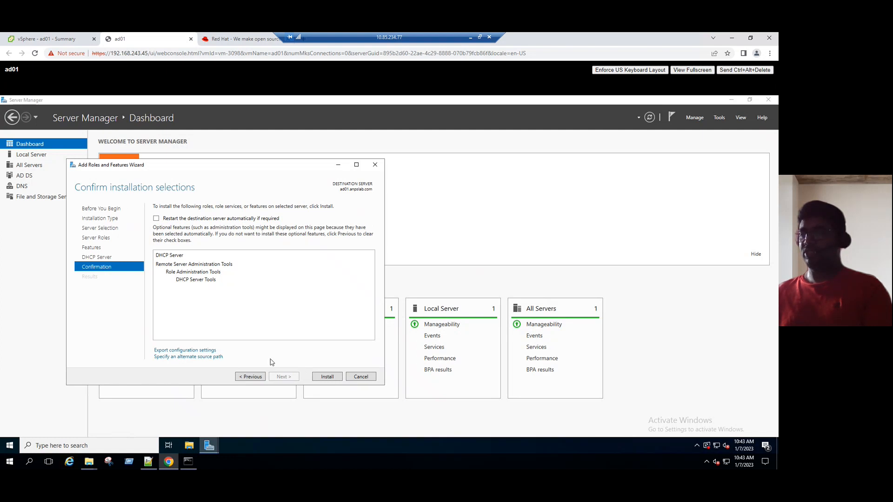
pyautogui.click(328, 376)
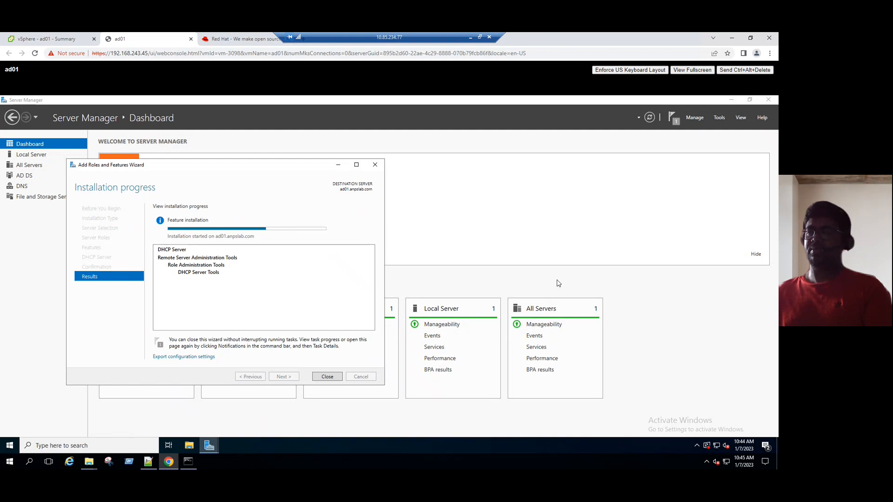
# Step: Move the installation progress window aside, refresh the Server Manager dashboard, and briefly minimize and restore Server Manager
pyautogui.moveTo(246, 165); pyautogui.dragTo(360, 168)
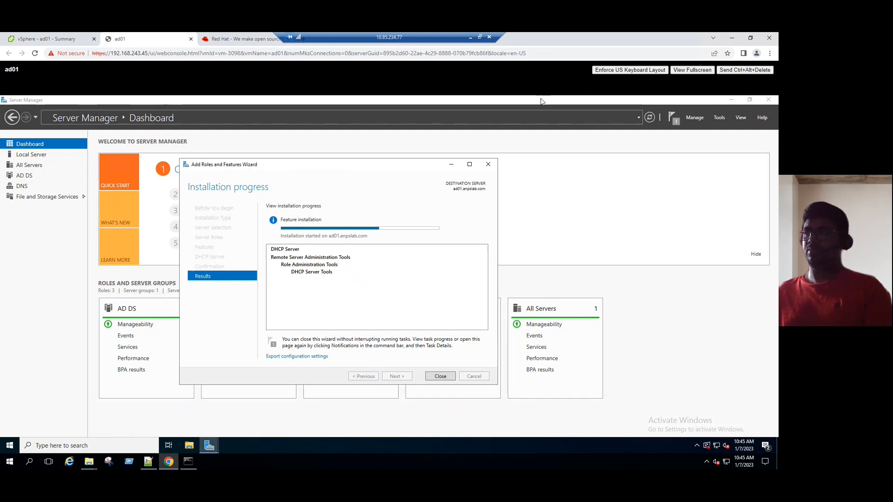
pyautogui.click(650, 118)
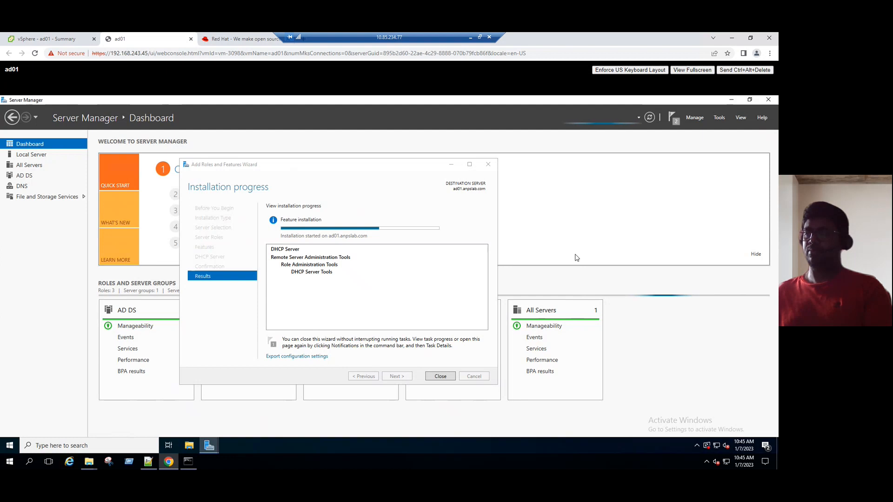
pyautogui.click(731, 101)
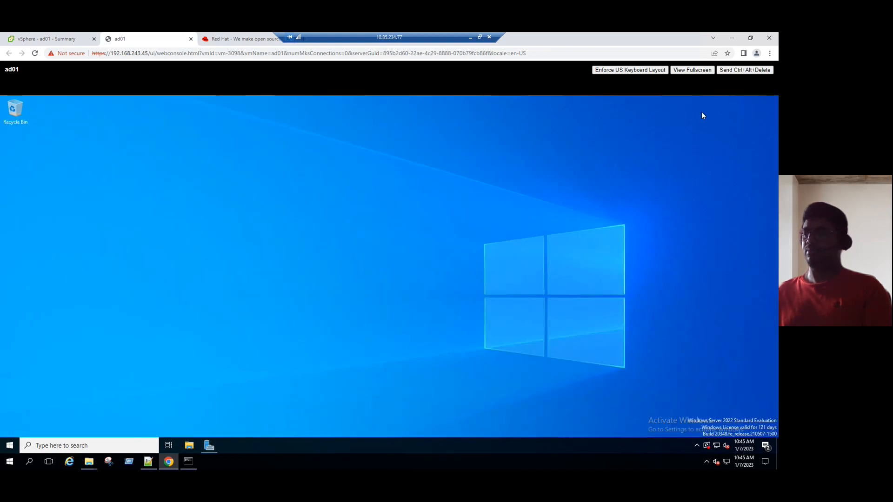
pyautogui.click(208, 445)
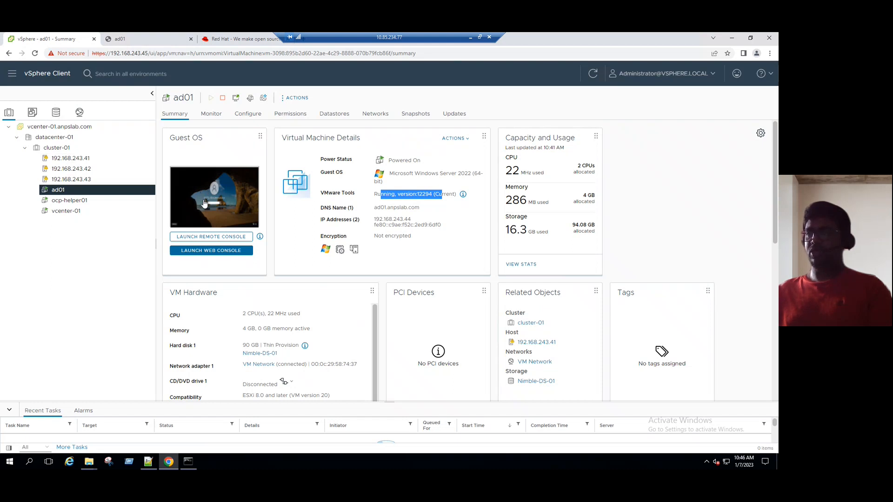
# Step: Check the guest OS and VMware Tools status of the ocp-helper01 VM in the vSphere Client and launch its web console
pyautogui.click(79, 201)
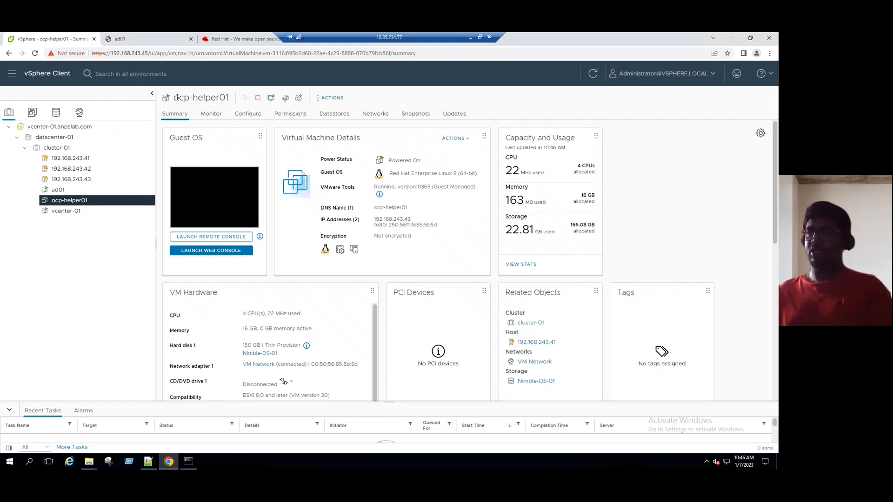
pyautogui.moveTo(173, 98); pyautogui.dragTo(230, 102)
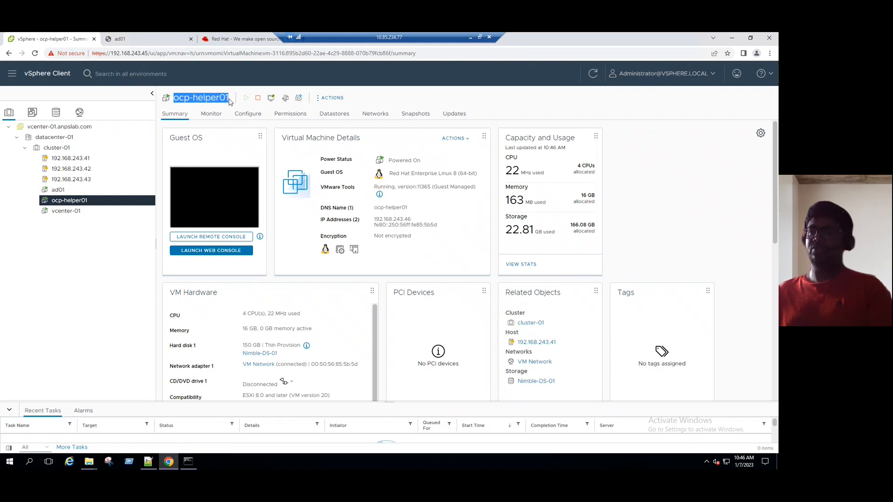
pyautogui.click(178, 98)
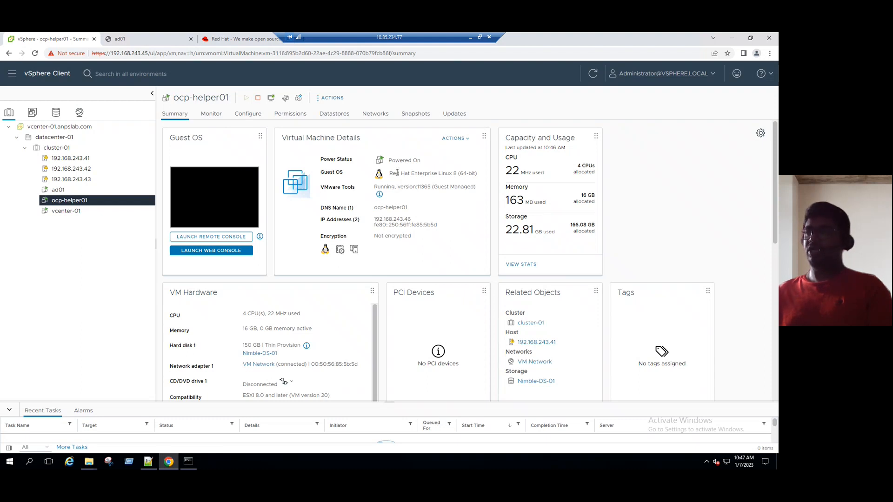
pyautogui.moveTo(390, 173); pyautogui.dragTo(459, 175)
pyautogui.click(462, 215)
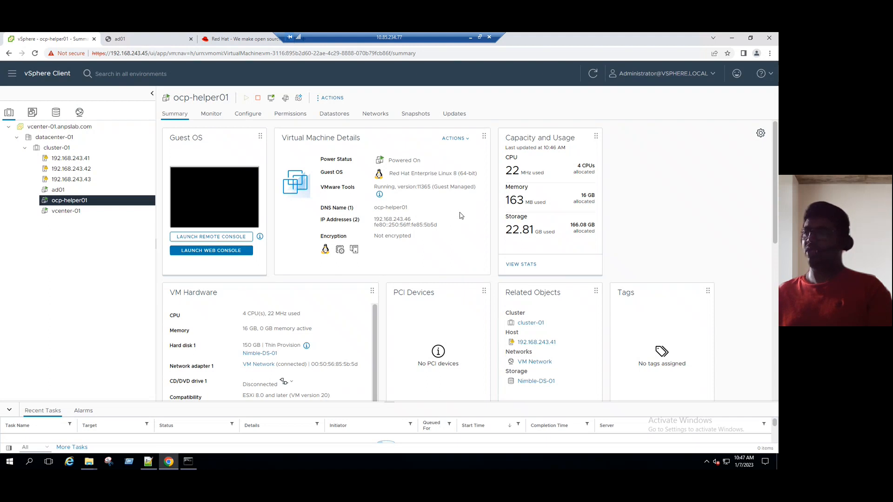
pyautogui.moveTo(374, 187); pyautogui.dragTo(410, 191)
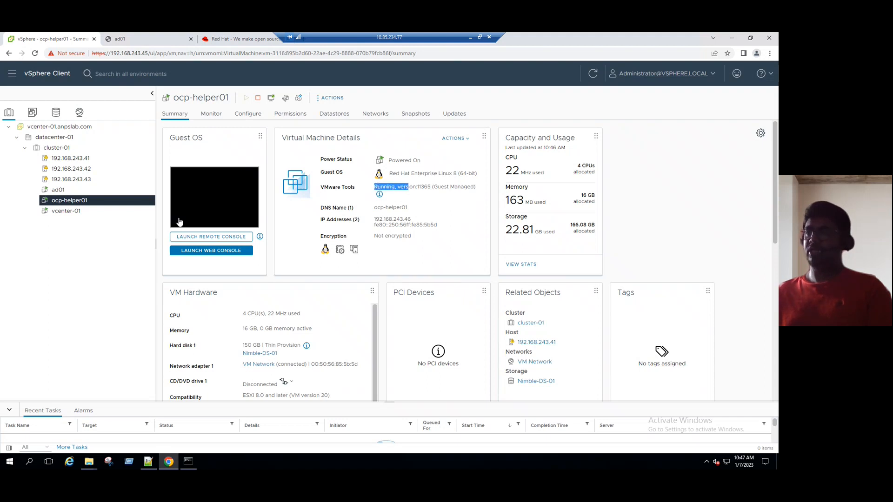
pyautogui.click(203, 253)
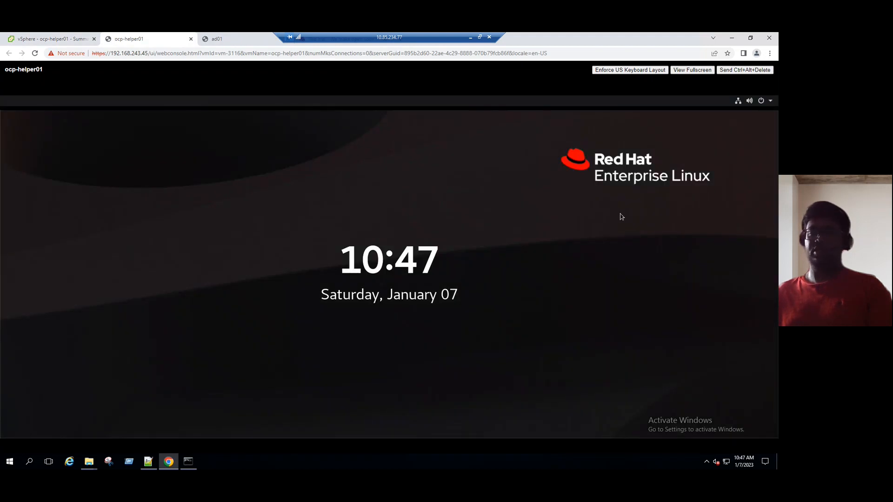
# Step: Return to the vSphere Client to view the vcenter-01 VM summary and glance at the solution architecture slide
pyautogui.click(56, 40)
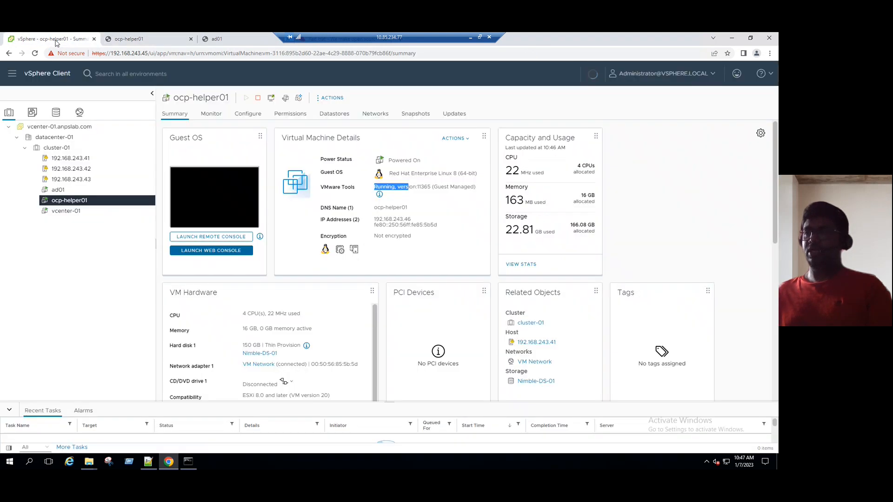
pyautogui.click(68, 215)
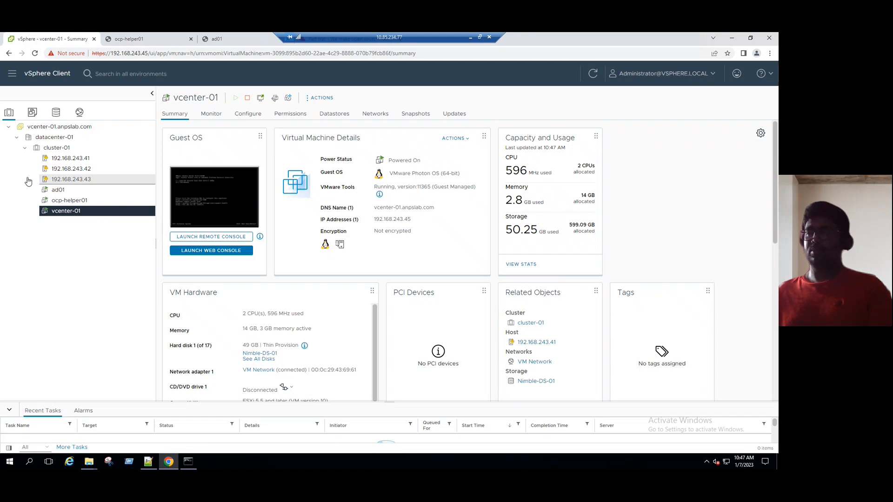
pyautogui.hotkey('alt', 'Tab')
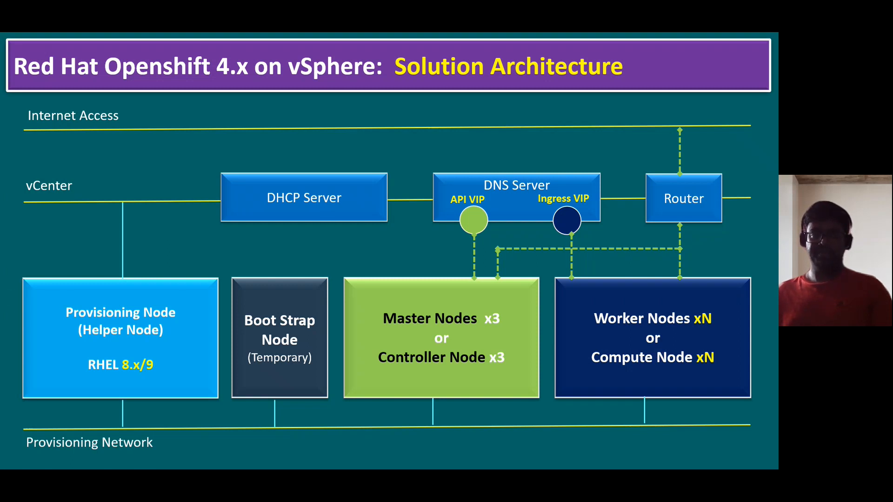
pyautogui.hotkey('alt', 'Tab')
# Step: Return to the ad01 web console and close the Add Roles and Features wizard
pyautogui.click(167, 41)
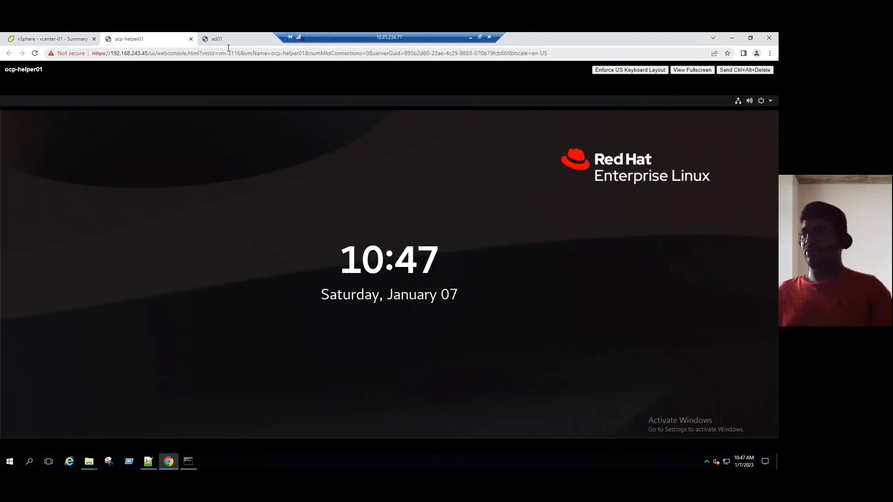
pyautogui.click(216, 39)
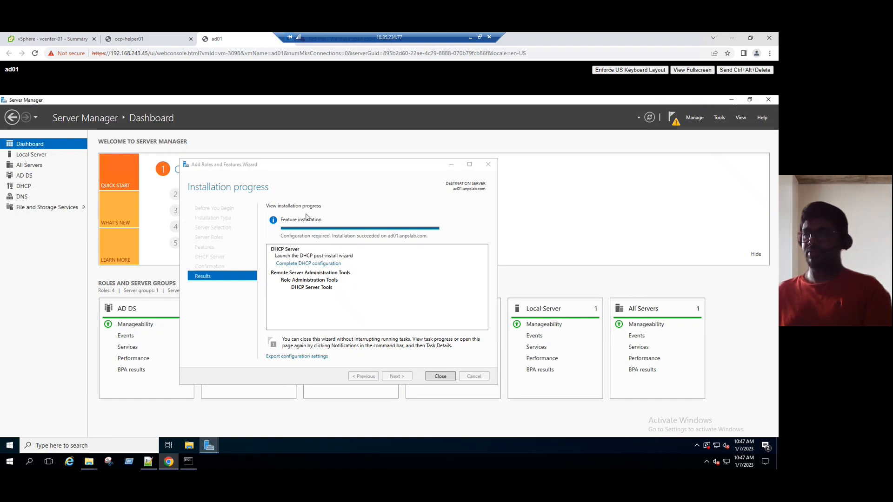
pyautogui.click(441, 378)
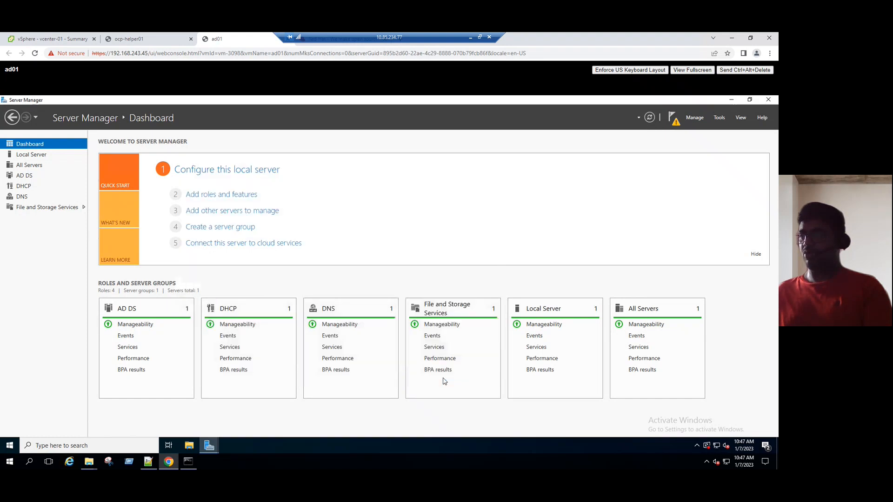
# Step: Complete the DHCP post-install configuration, authorizing the DHCP server in AD DS with the domain Administrator credentials
pyautogui.click(677, 127)
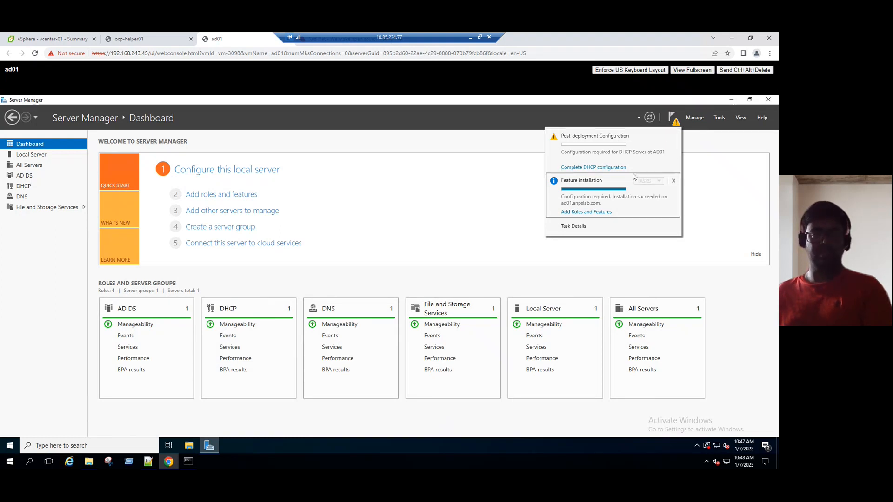
pyautogui.click(600, 169)
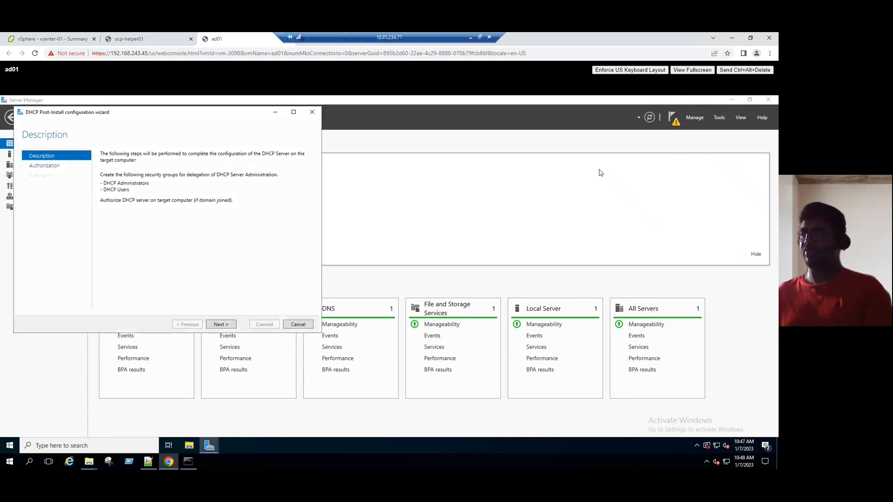
pyautogui.click(216, 325)
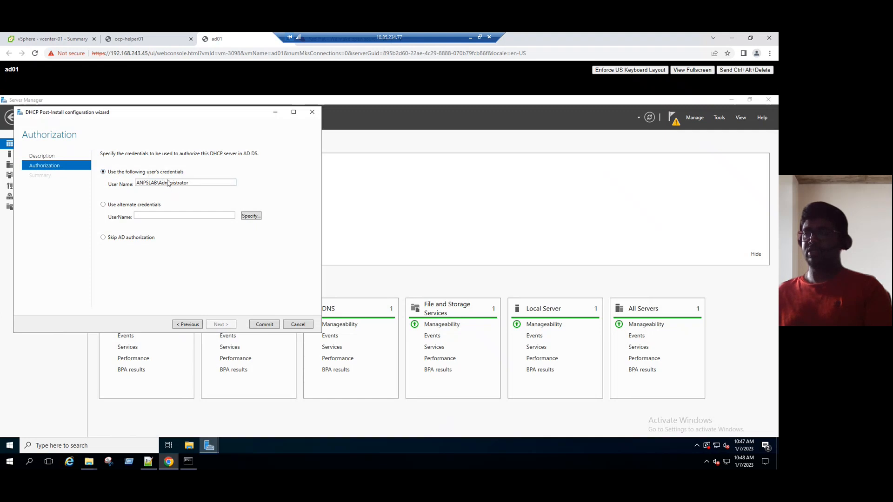
pyautogui.click(265, 325)
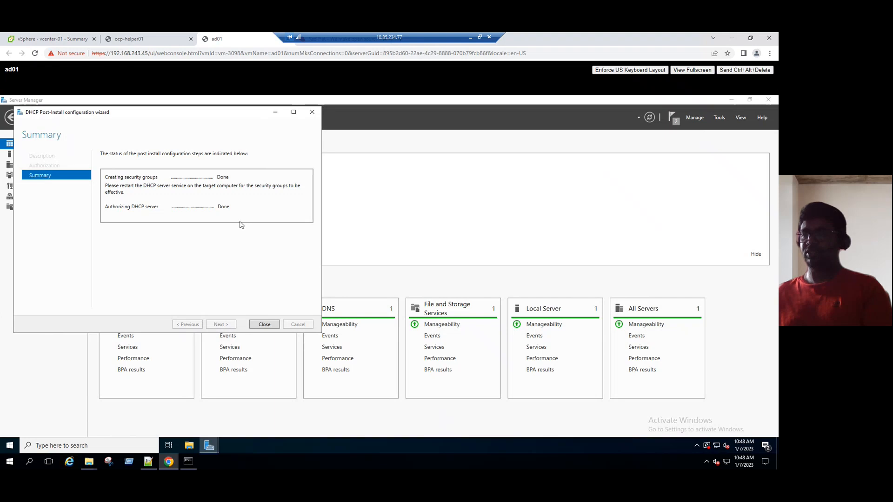
pyautogui.click(271, 327)
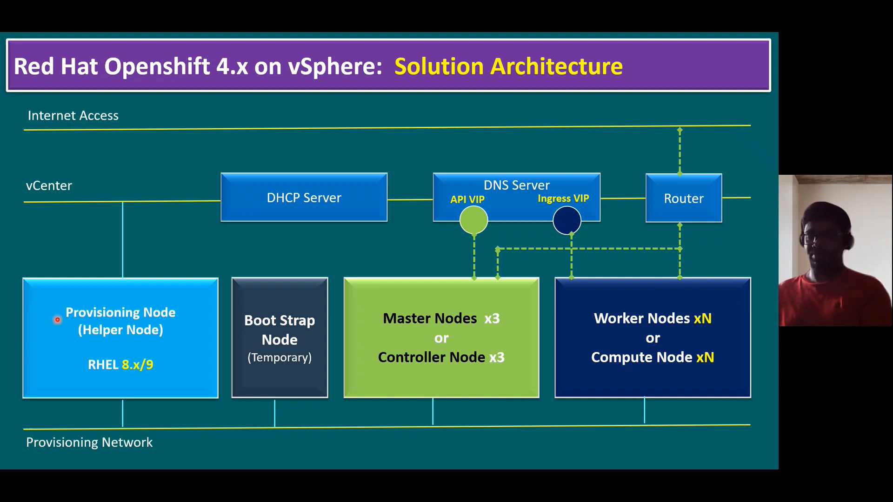
pyautogui.press('Right')
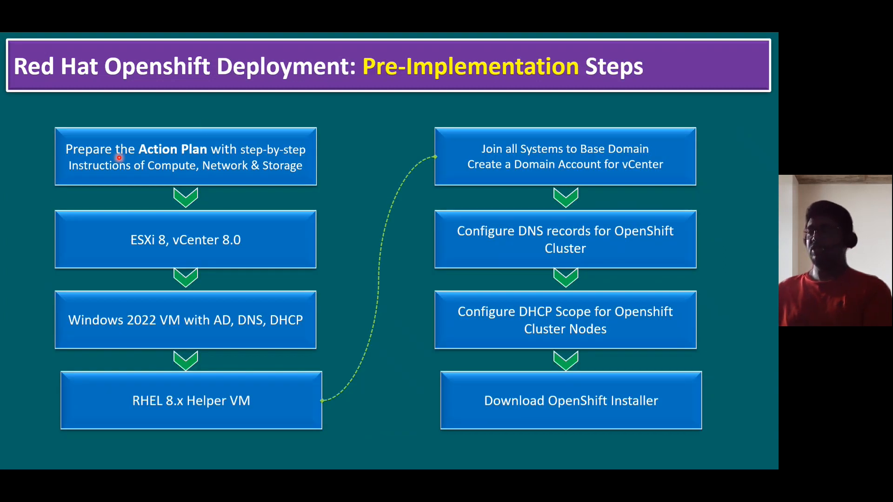